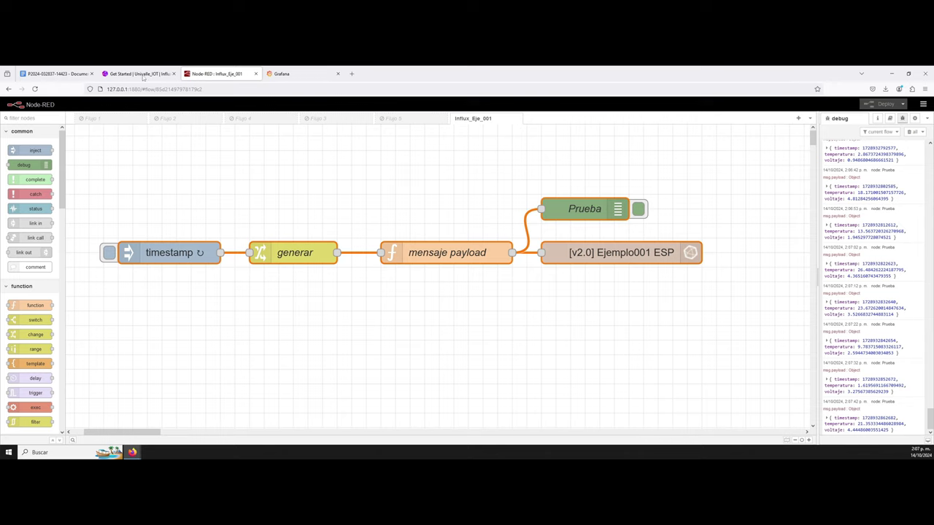
- Switch to Grafana, search its data sources for "influx" and open the influxdb data source's settings
left_click(143, 76)
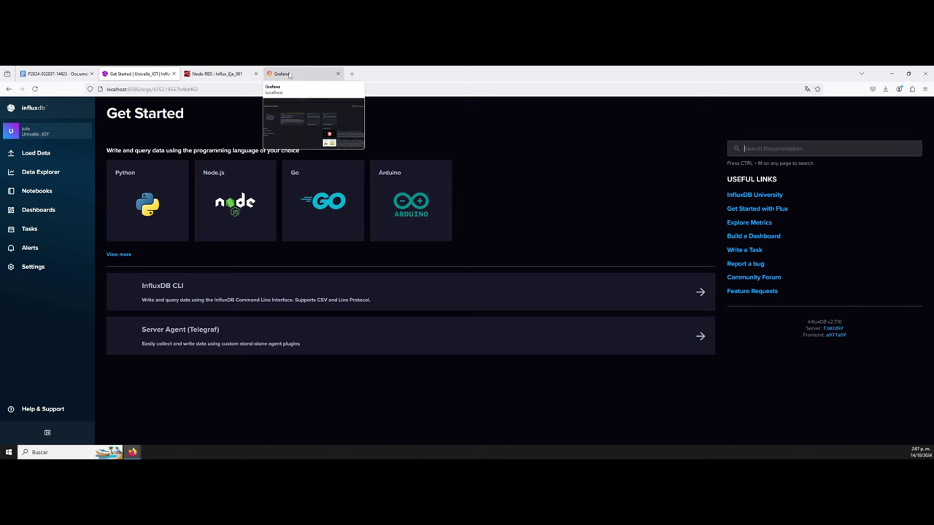
left_click(289, 75)
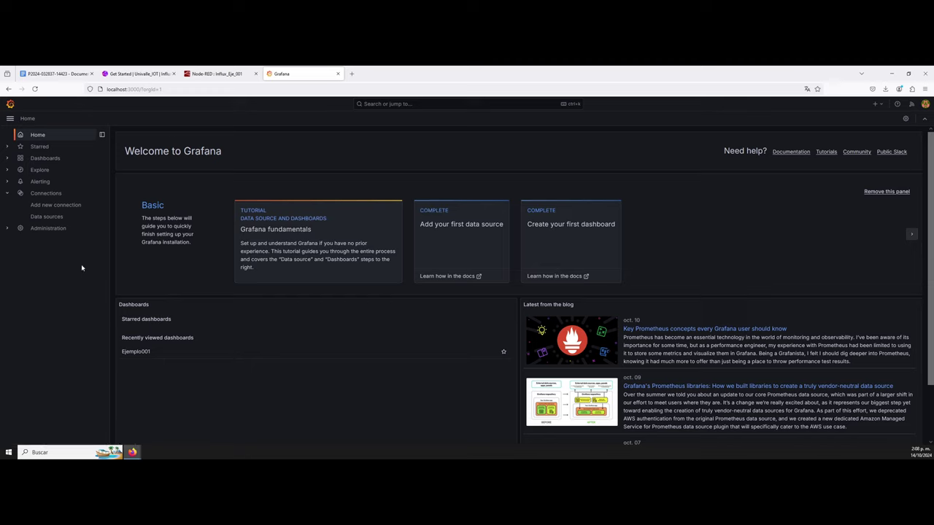
left_click(45, 195)
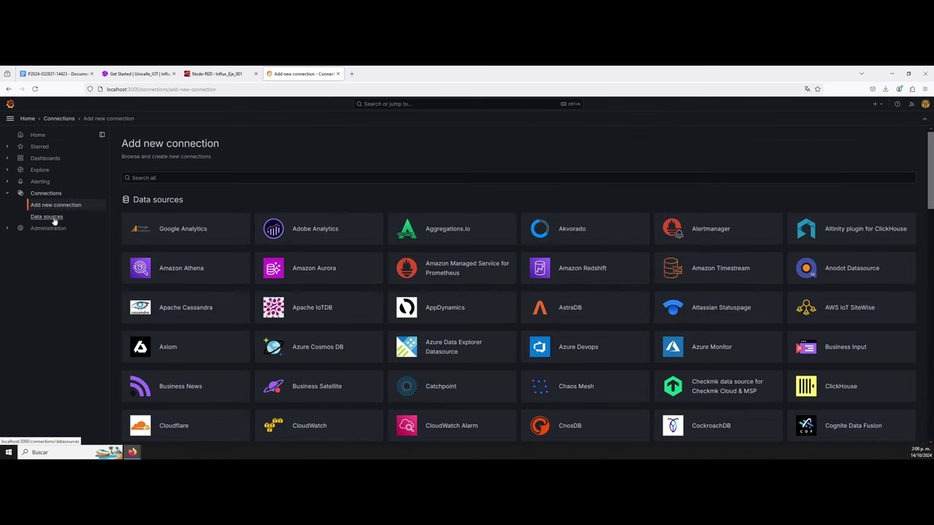
left_click(54, 220)
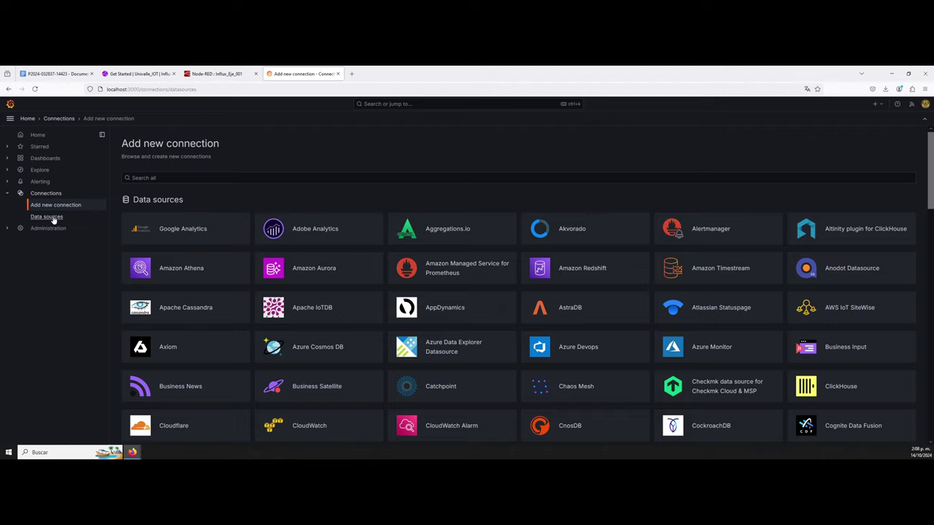
left_click(215, 172)
type("influx")
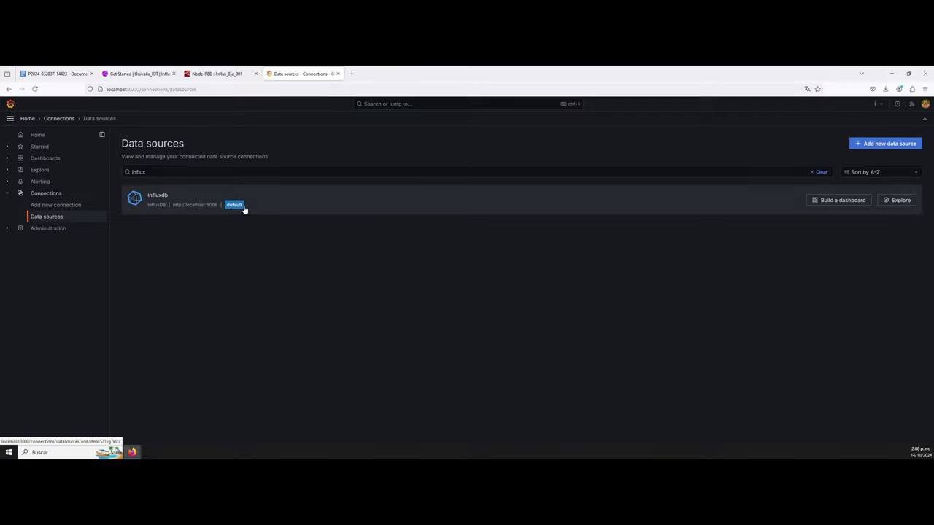
left_click(193, 198)
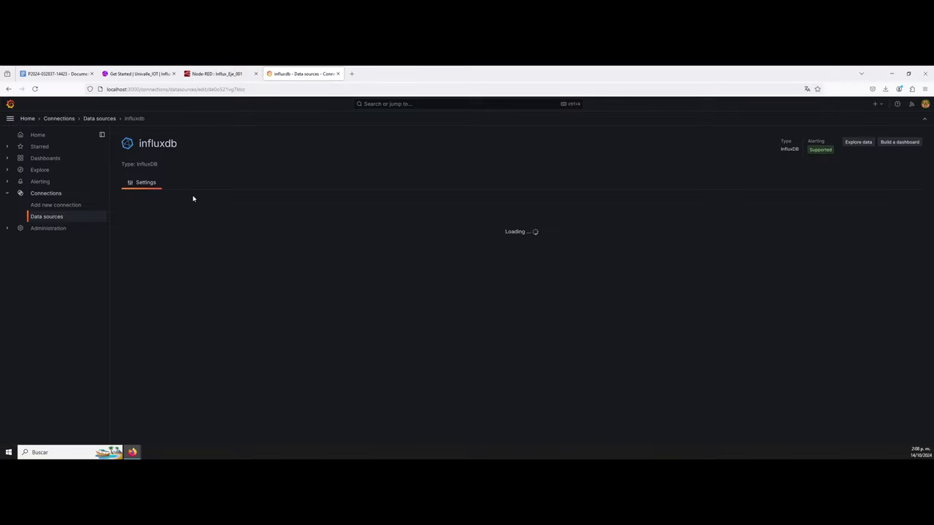
- Switch the influxdb data source's query language to InfluxQL and set it back to Flux
left_click(197, 204)
double_click(199, 205)
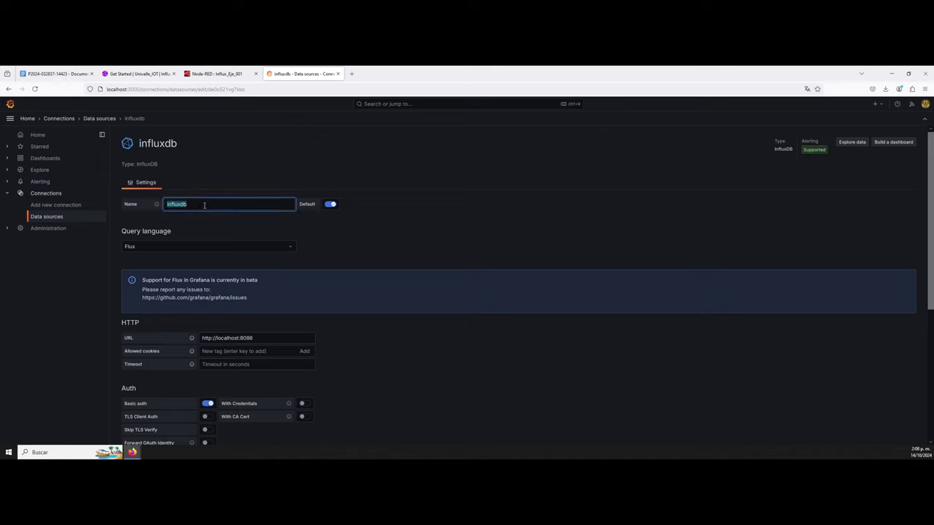
left_click(183, 249)
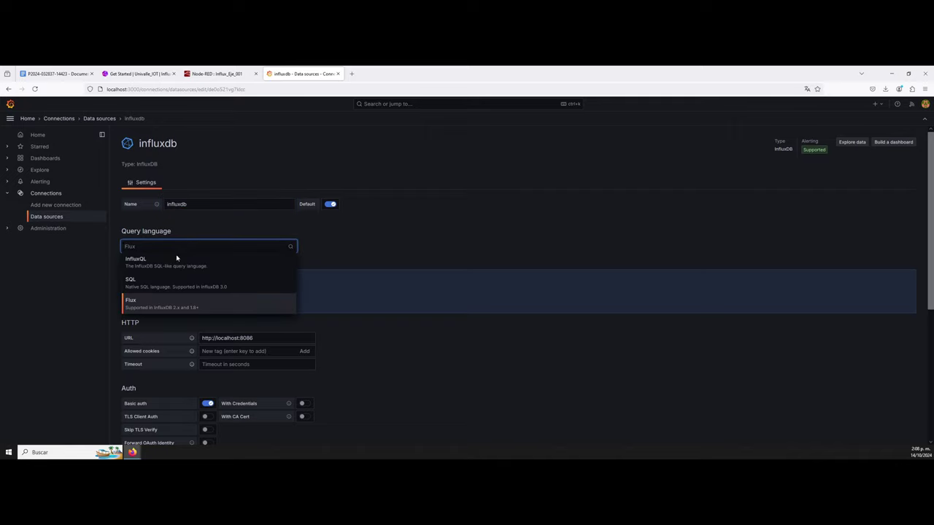
left_click(160, 266)
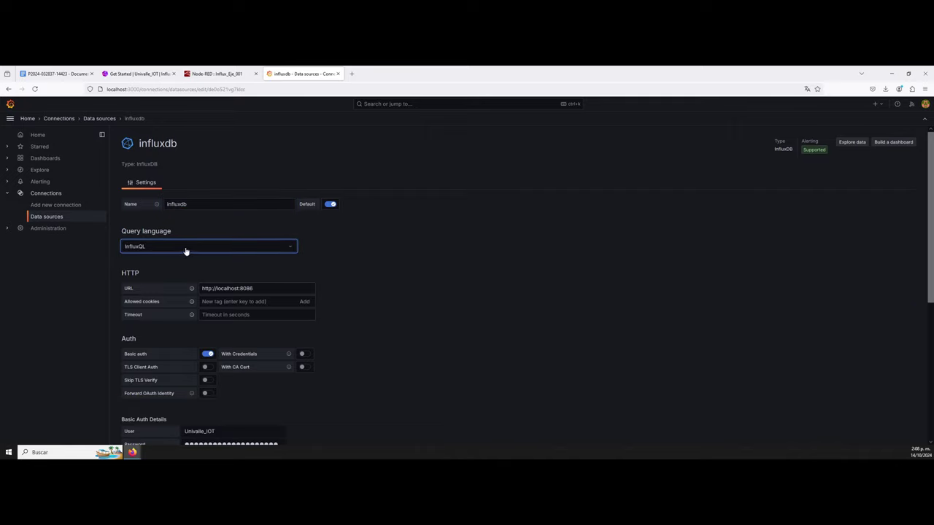
left_click(185, 250)
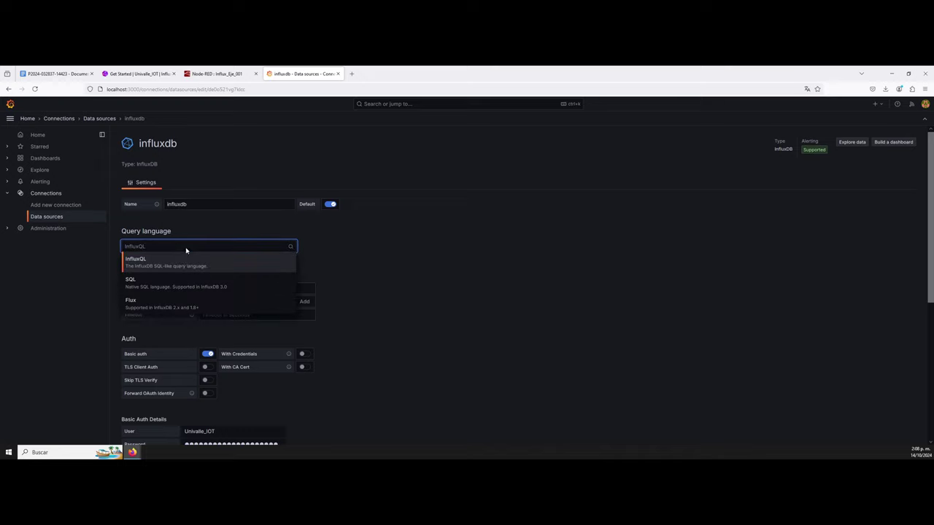
left_click(163, 309)
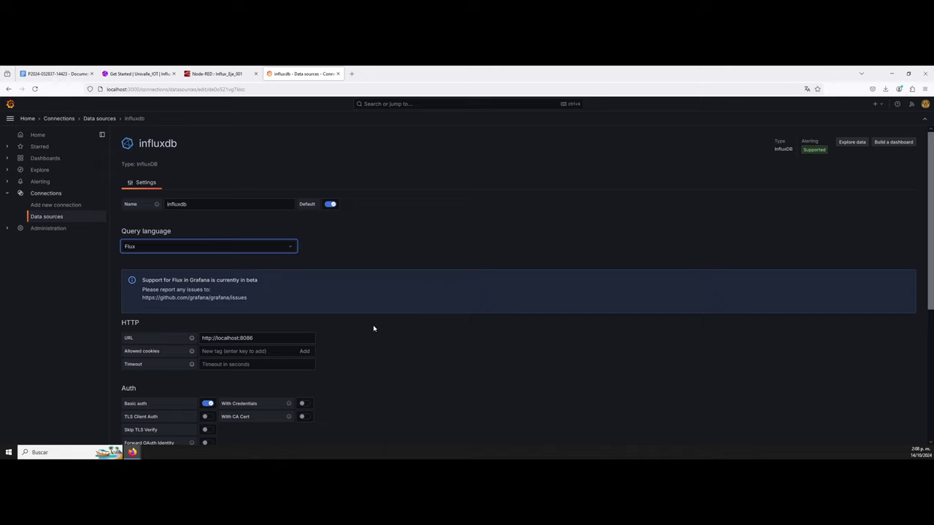
- Compare the data source's HTTP URL with the address and port of the InfluxDB page, and return to Grafana
scroll(374, 328, "down", 2)
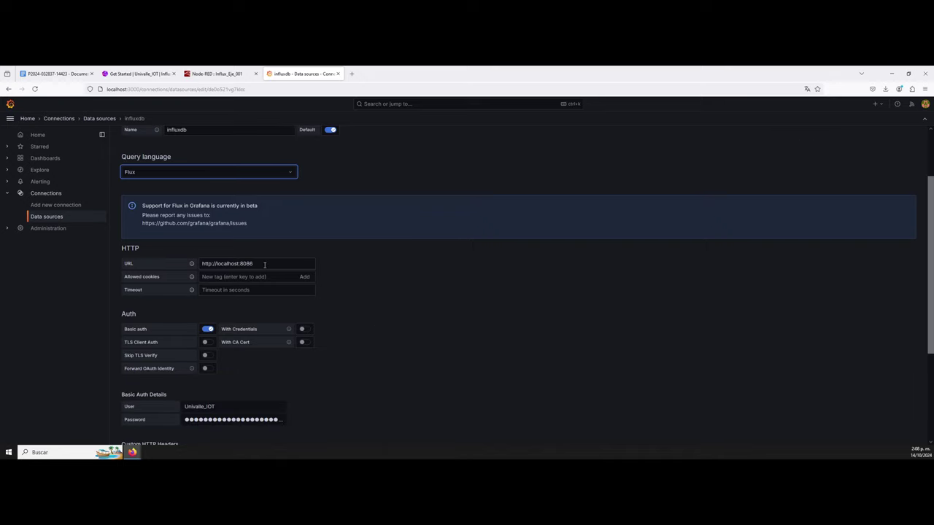
triple_click(263, 266)
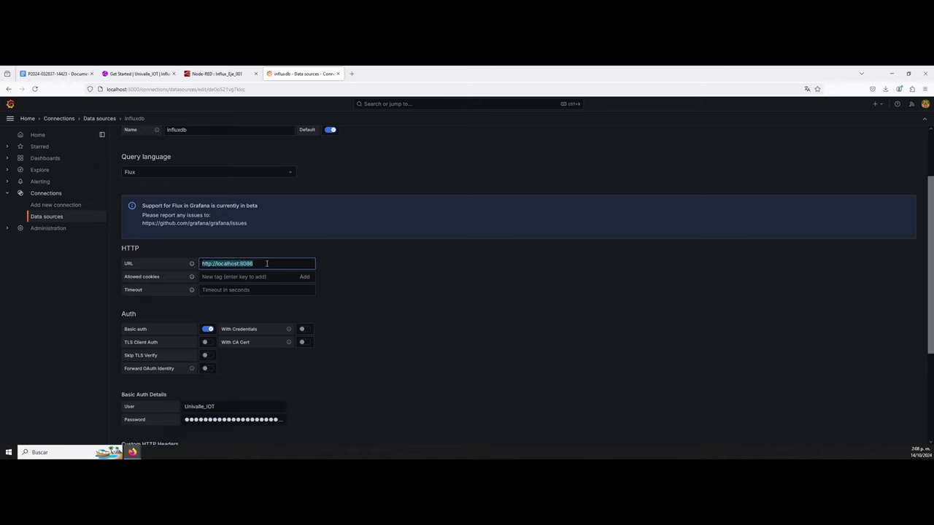
left_click(138, 74)
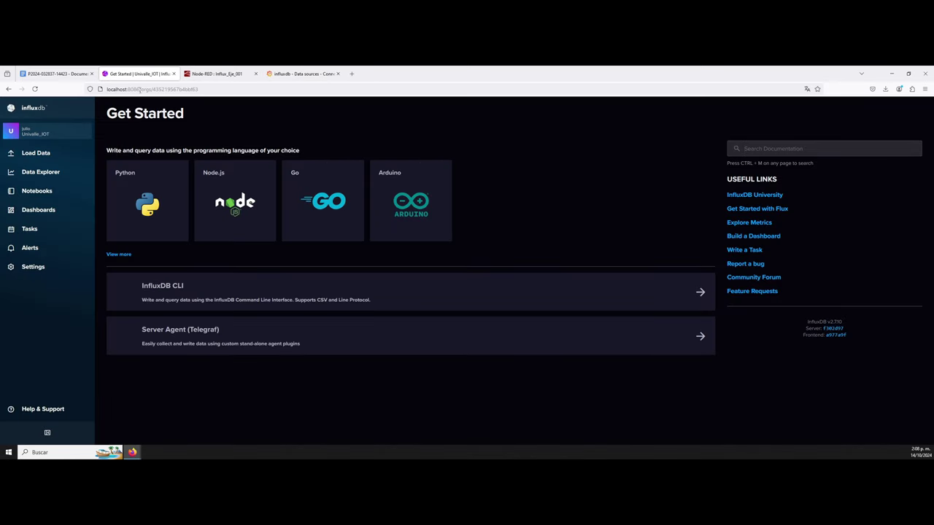
left_click(139, 89)
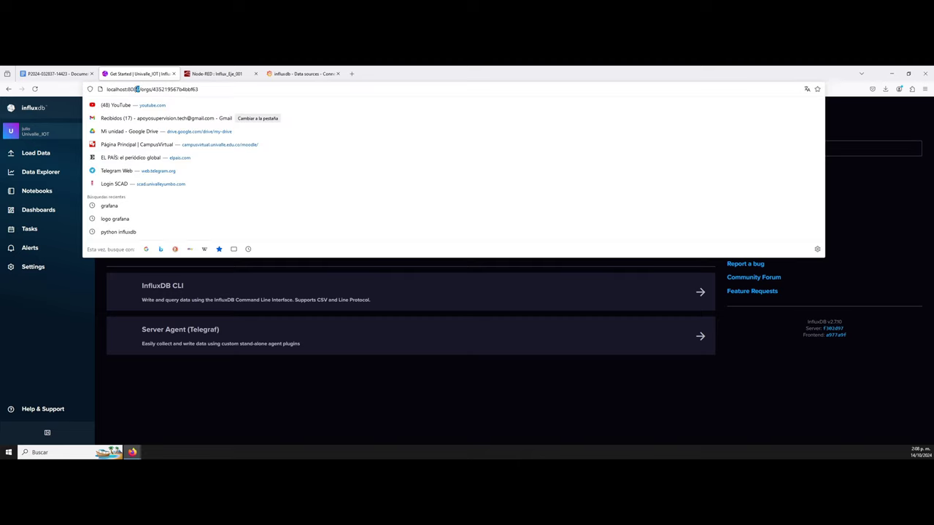
double_click(134, 89)
left_click(235, 90)
left_click(354, 408)
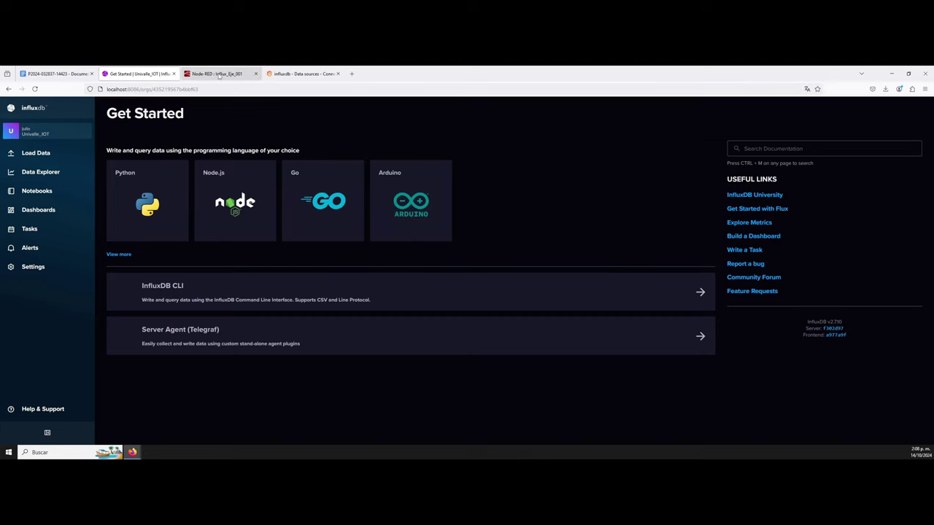
left_click(295, 74)
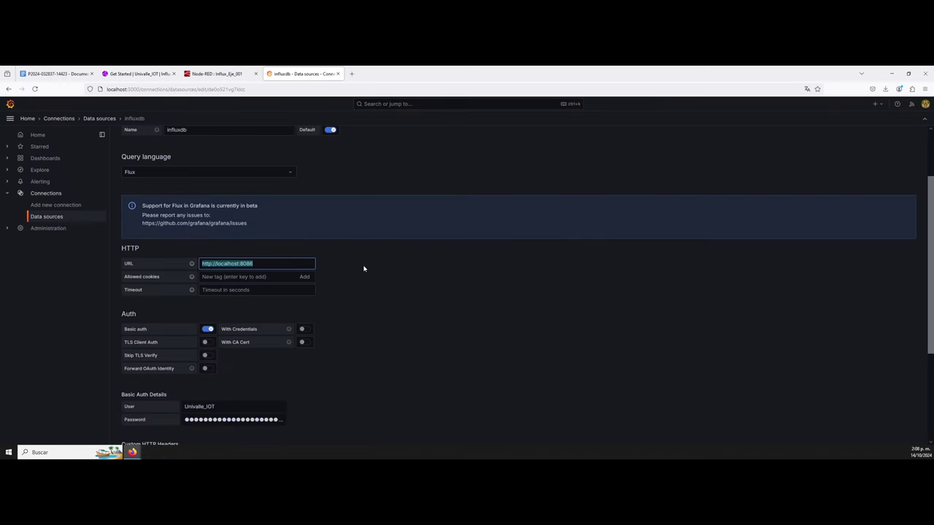
- Reset the configured InfluxDB token and clear the basic auth password in the data source settings
left_click(394, 309)
scroll(379, 323, "down", 2)
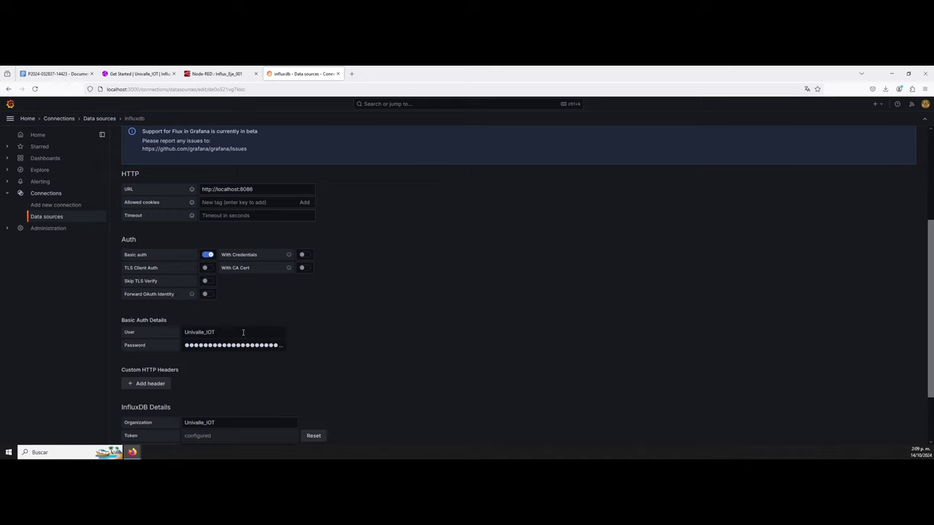
scroll(243, 334, "down", 2)
scroll(243, 335, "up", 1)
scroll(243, 335, "down", 1)
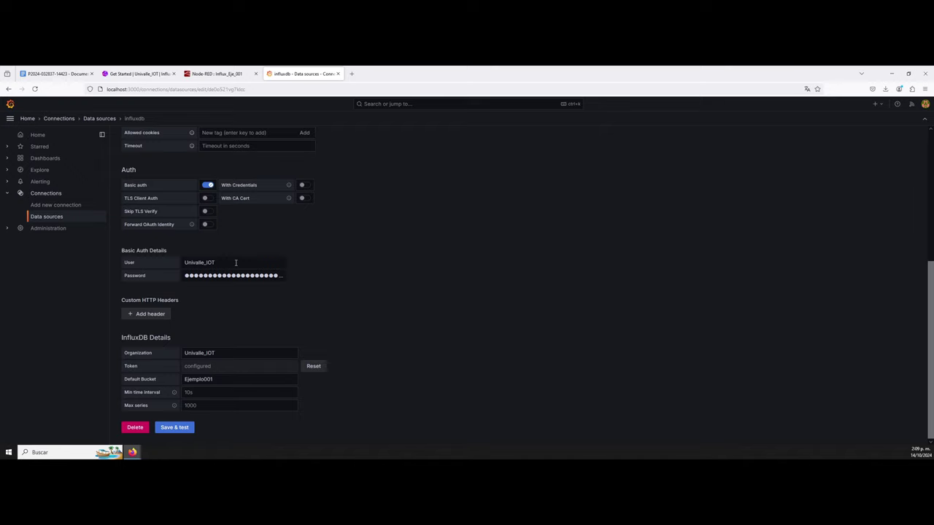
double_click(236, 263)
left_click(377, 282)
left_click(318, 367)
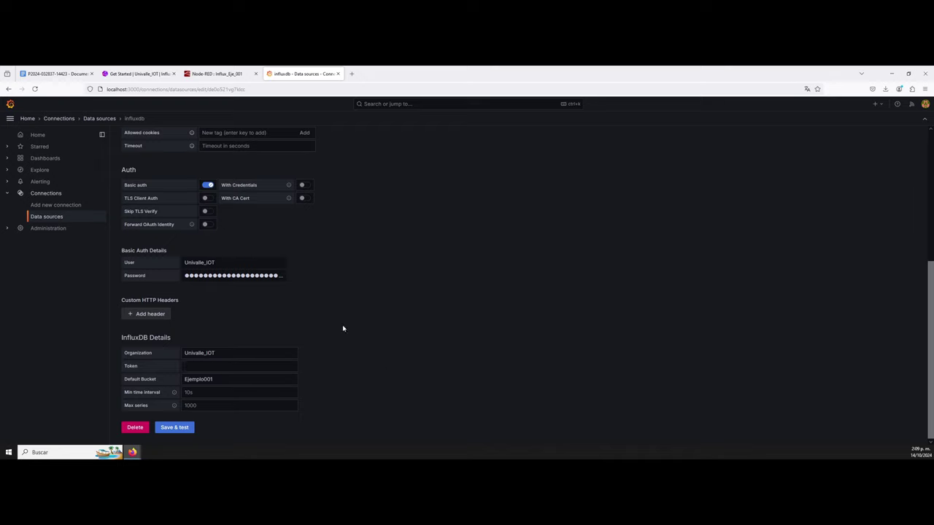
double_click(269, 276)
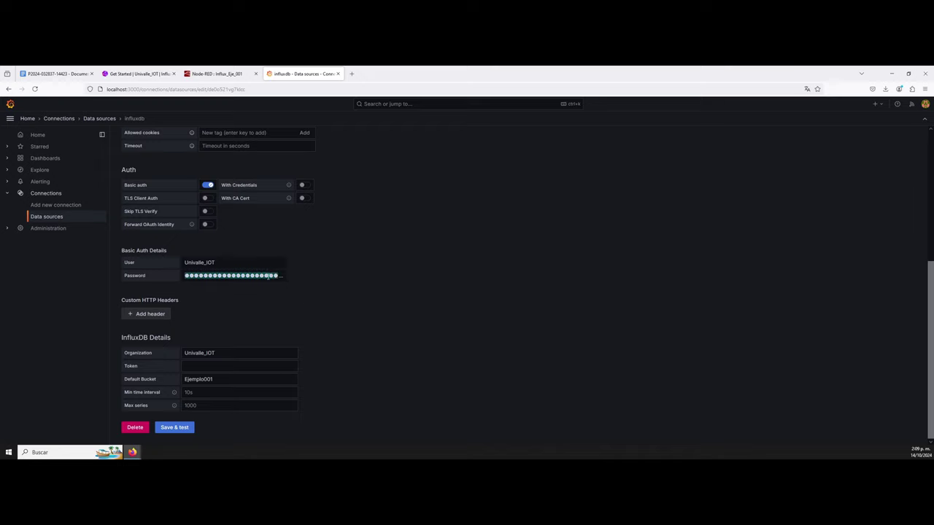
key("BackSpace")
left_click(356, 277)
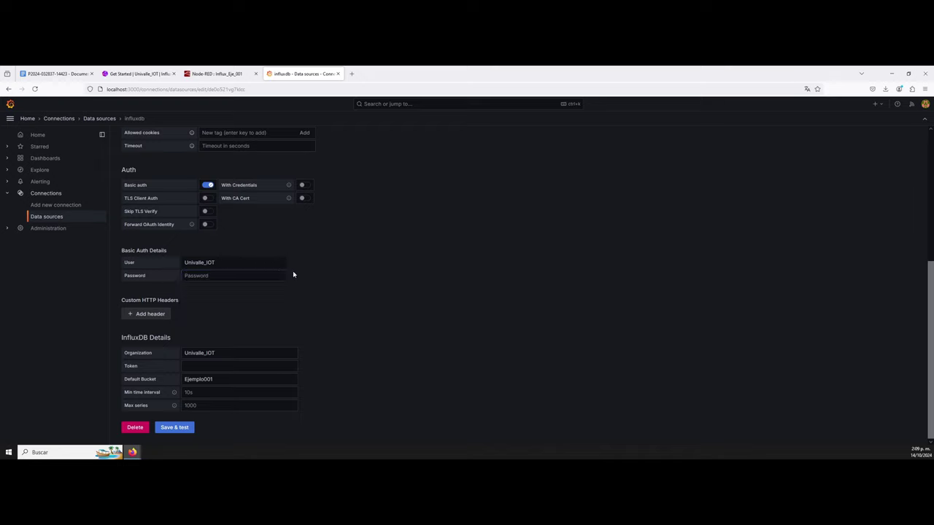
- Compare the data source's Organization value with the organizations available in InfluxDB, without switching organization, and return to Grafana
double_click(221, 354)
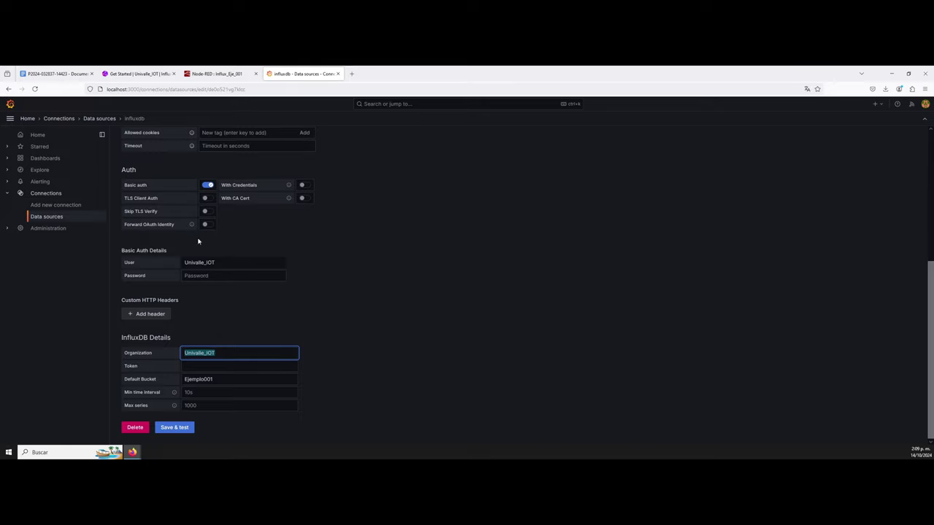
left_click(134, 74)
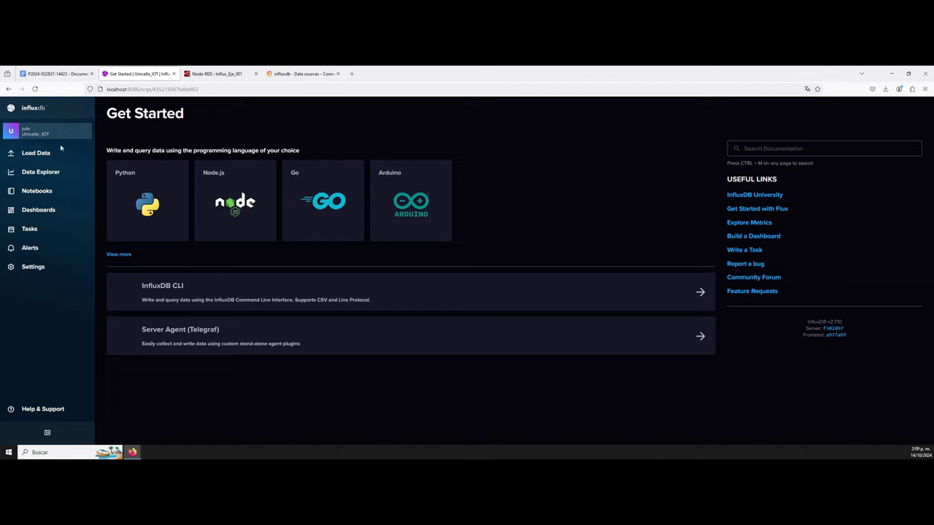
left_click(34, 133)
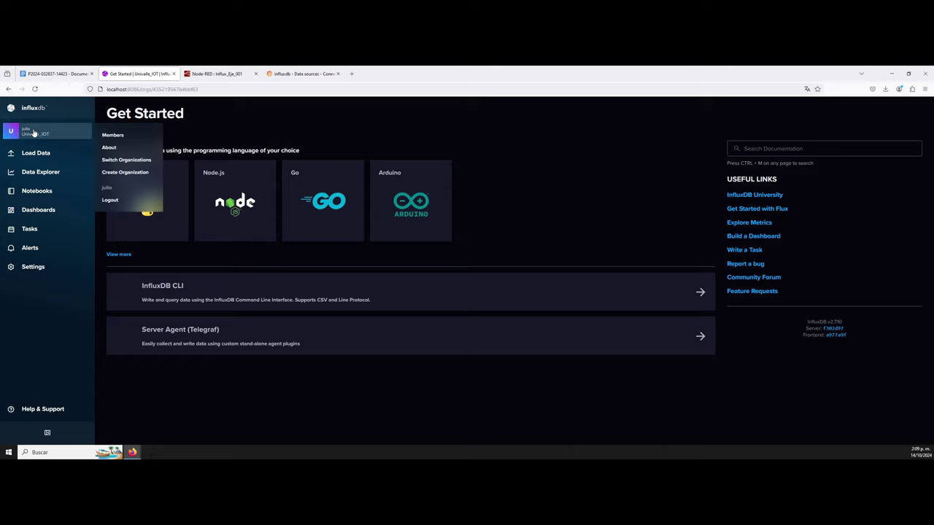
left_click(138, 163)
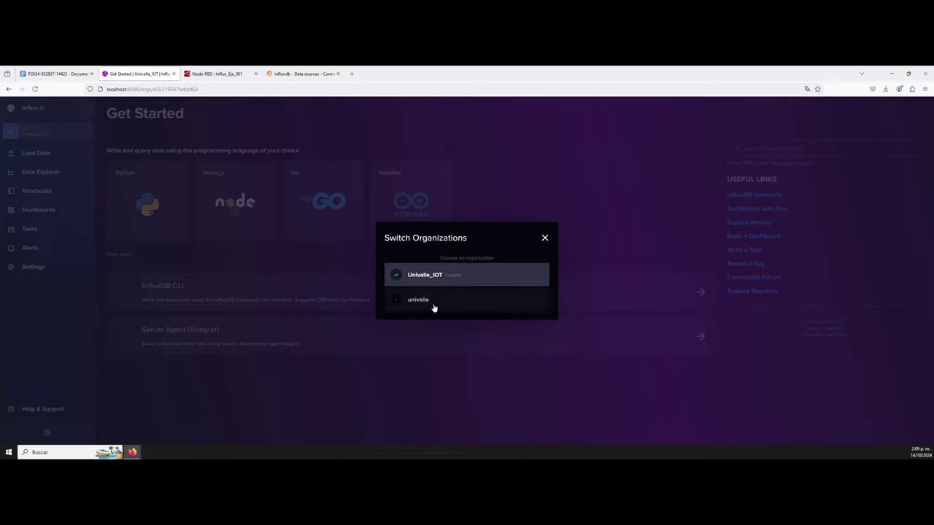
left_click(546, 240)
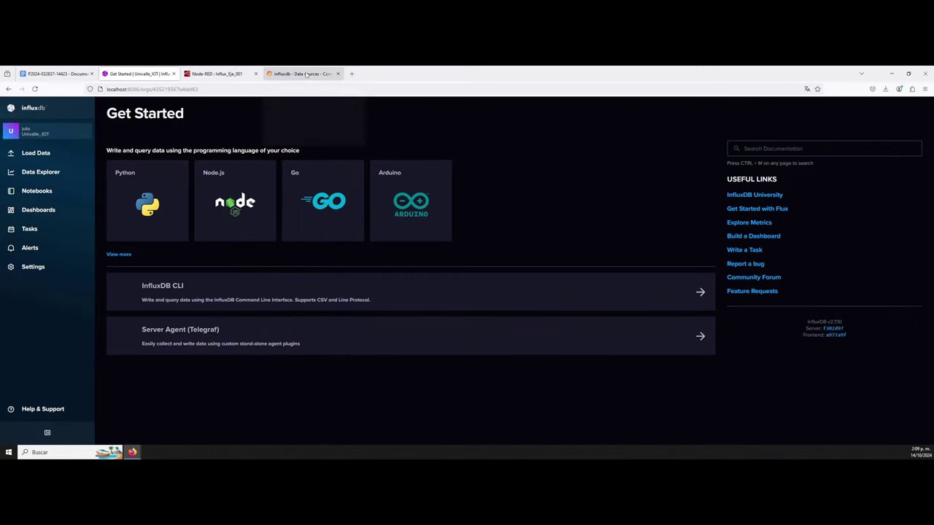
left_click(307, 73)
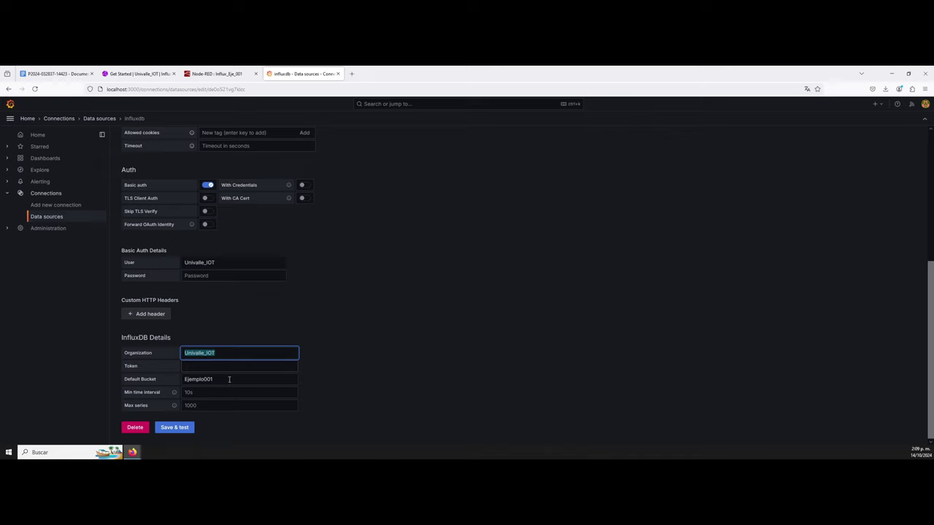
- Switch to InfluxDB and open the list of API tokens under Load Data
left_click(215, 366)
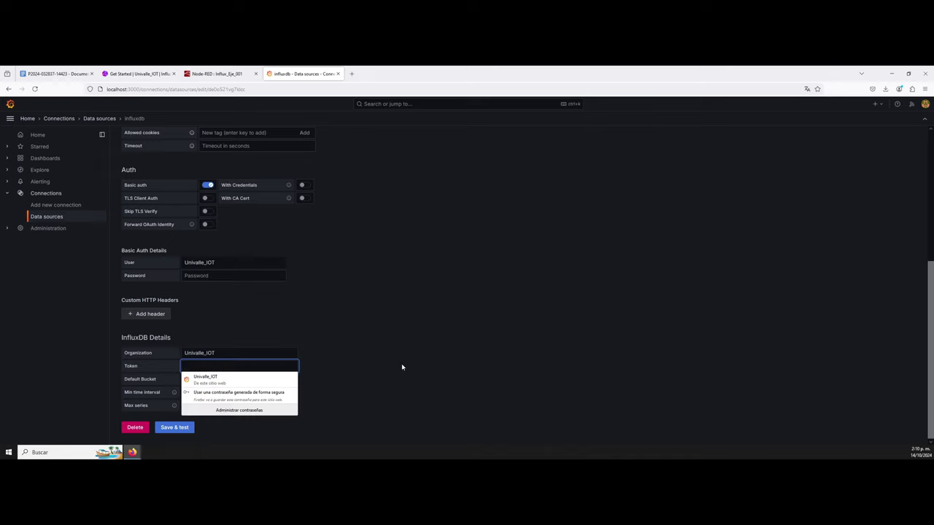
left_click(448, 327)
left_click(138, 73)
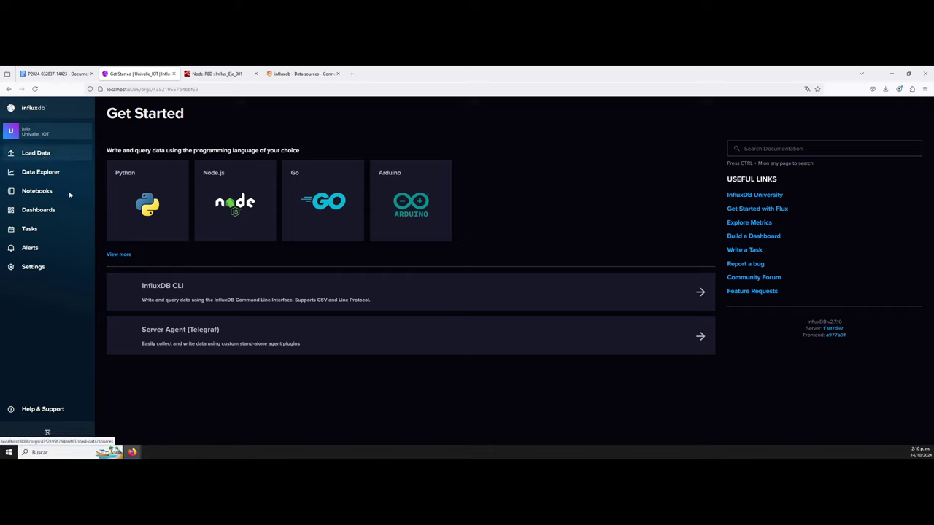
left_click(10, 155)
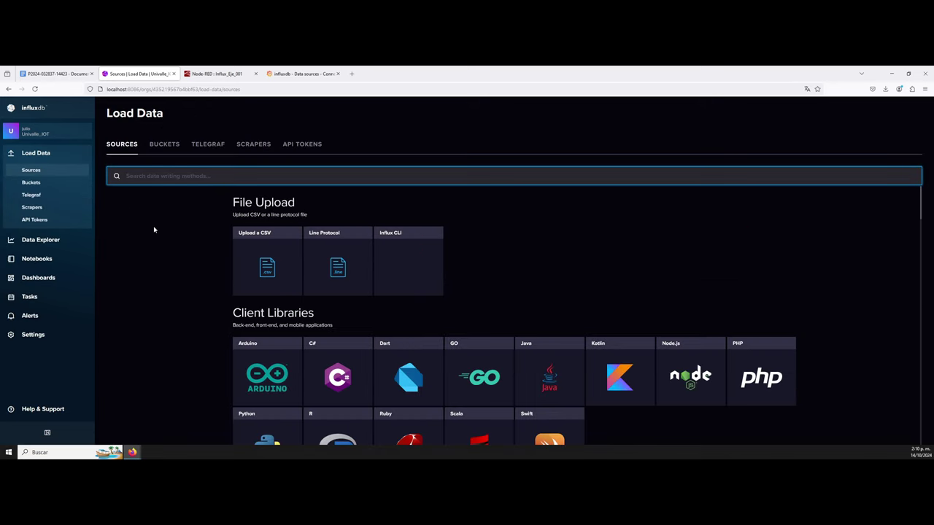
left_click(313, 147)
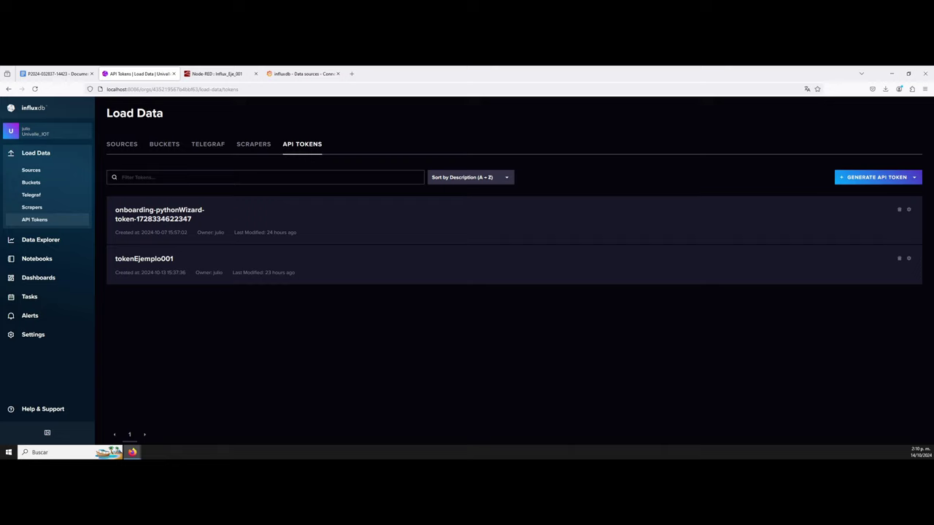
- Return to Grafana and paste the API token into the data source's Token field
left_click(290, 74)
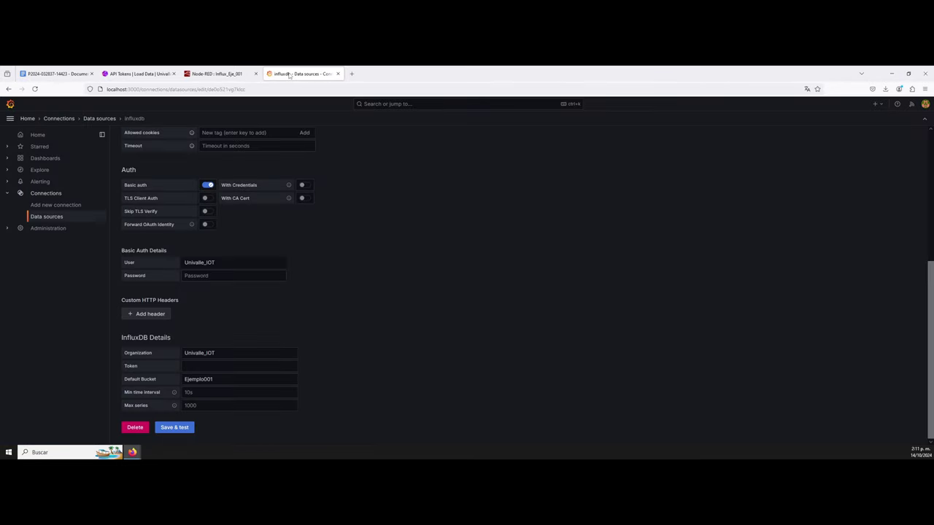
left_click(203, 368)
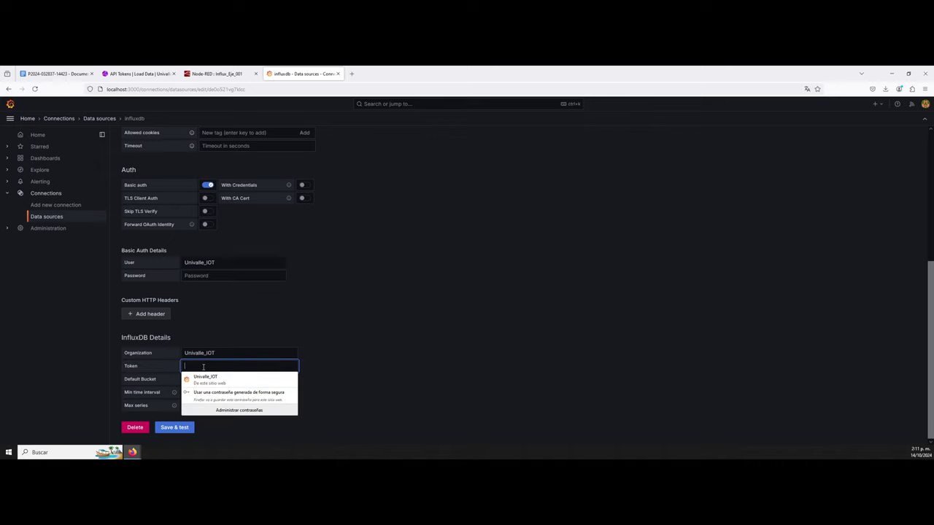
key("ctrl+v")
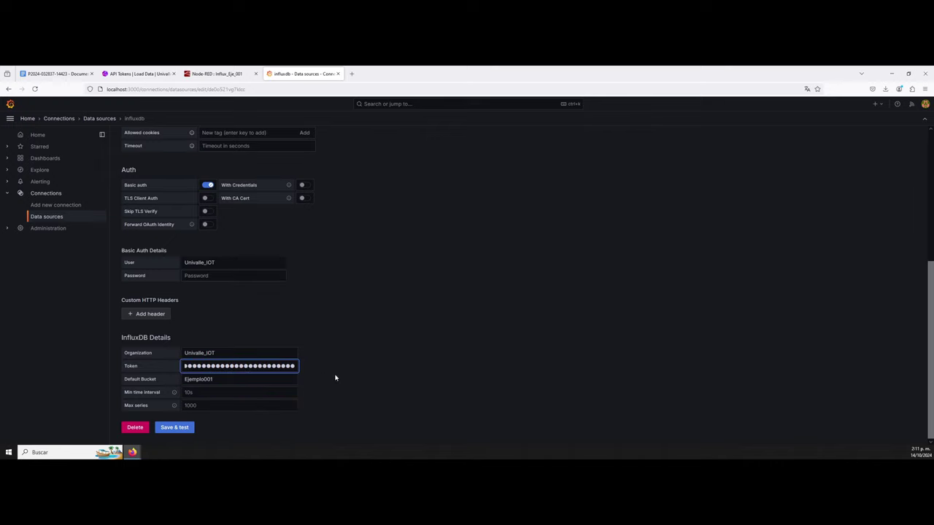
- Check the data source's Default Bucket Ejemplo001 against the buckets listed in InfluxDB and return to Grafana
left_click(232, 382)
left_click(141, 74)
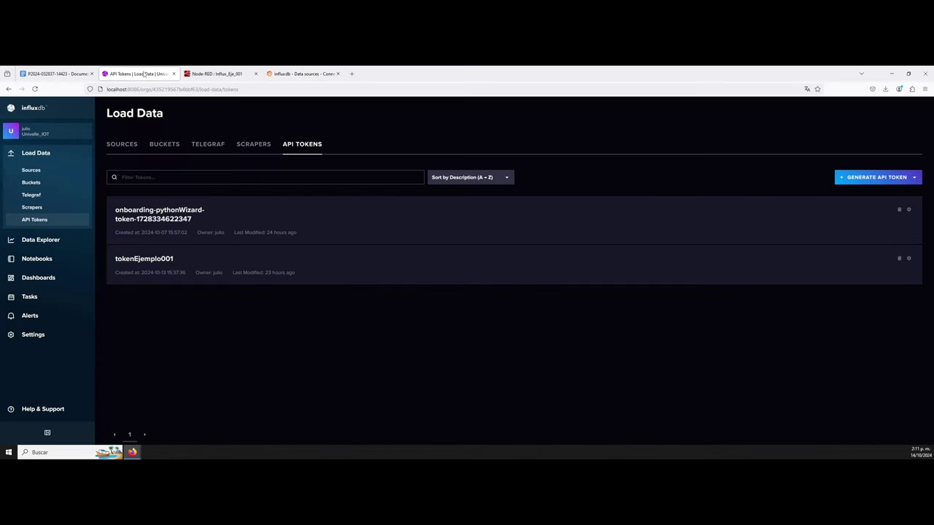
left_click(164, 147)
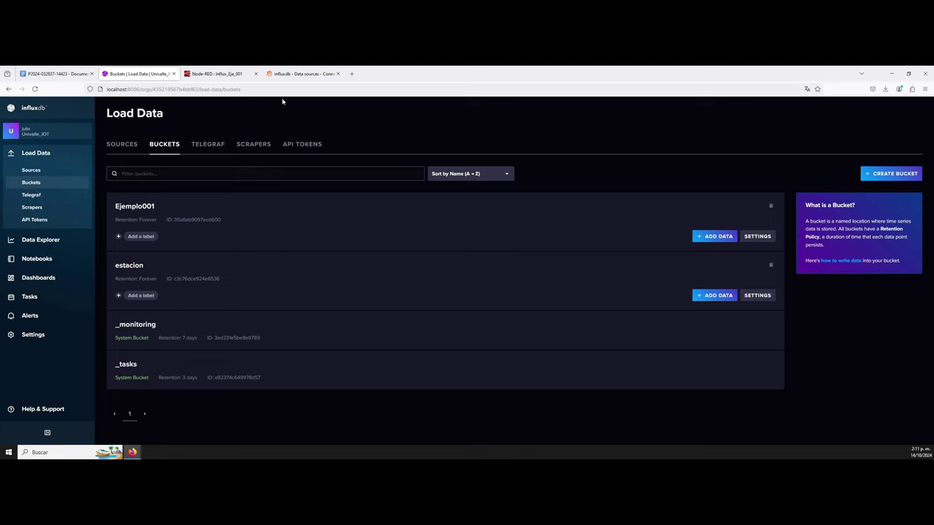
left_click(298, 74)
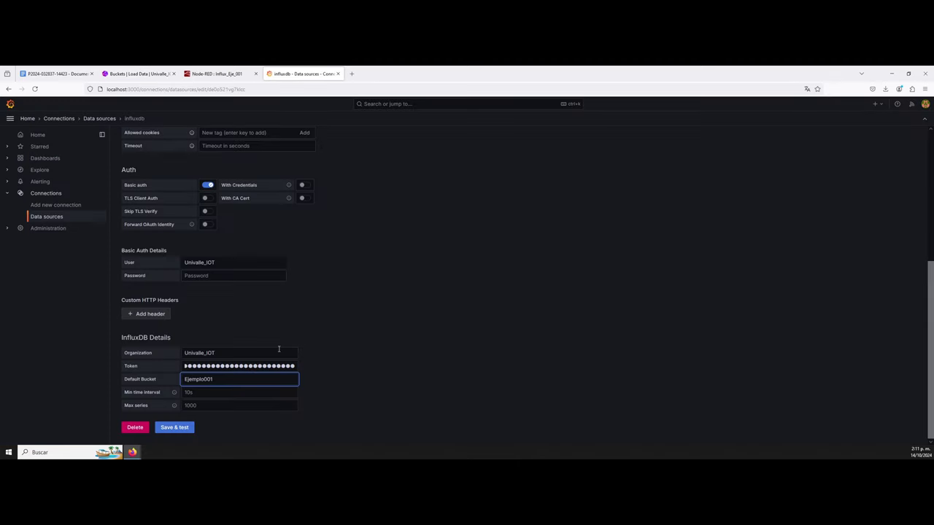
left_click_drag(215, 379, 185, 379)
- Save and test the influxdb data source, comparing the test result with InfluxDB's bucket list
scroll(394, 328, "up", 3)
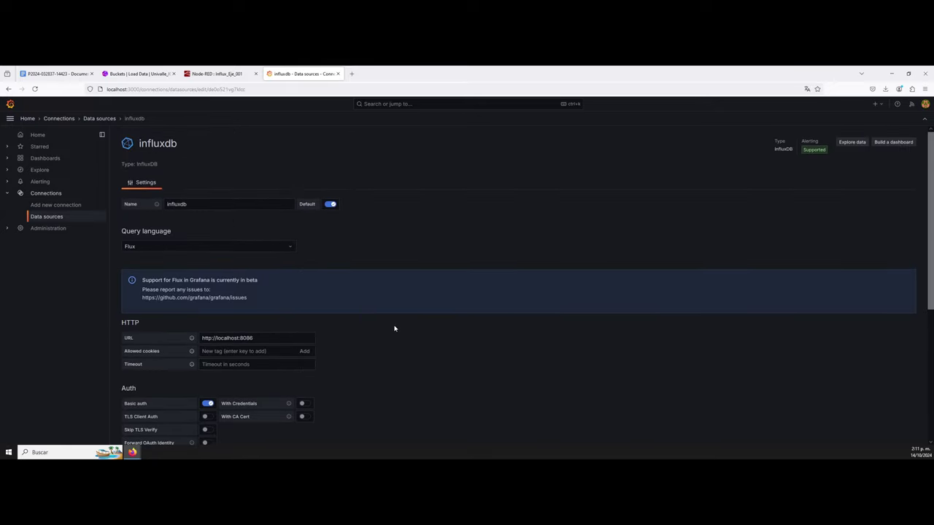
scroll(394, 328, "down", 3)
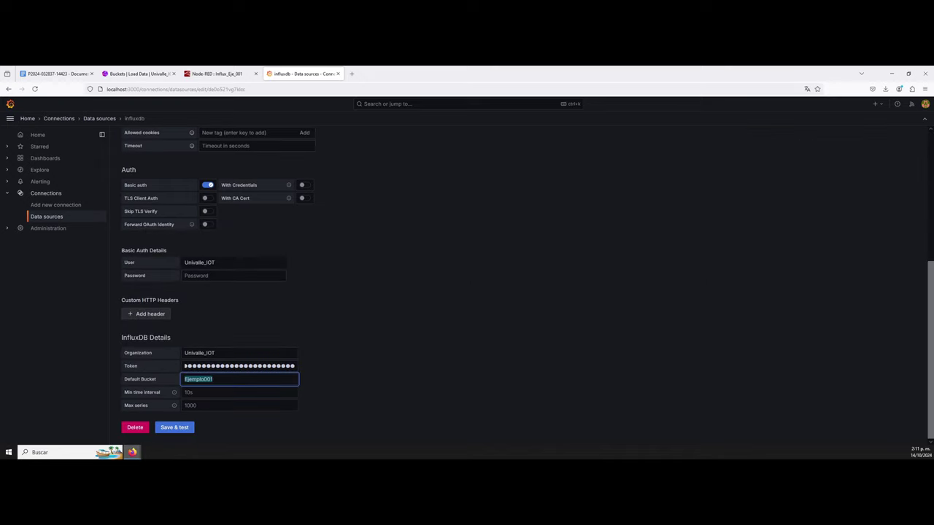
left_click(184, 429)
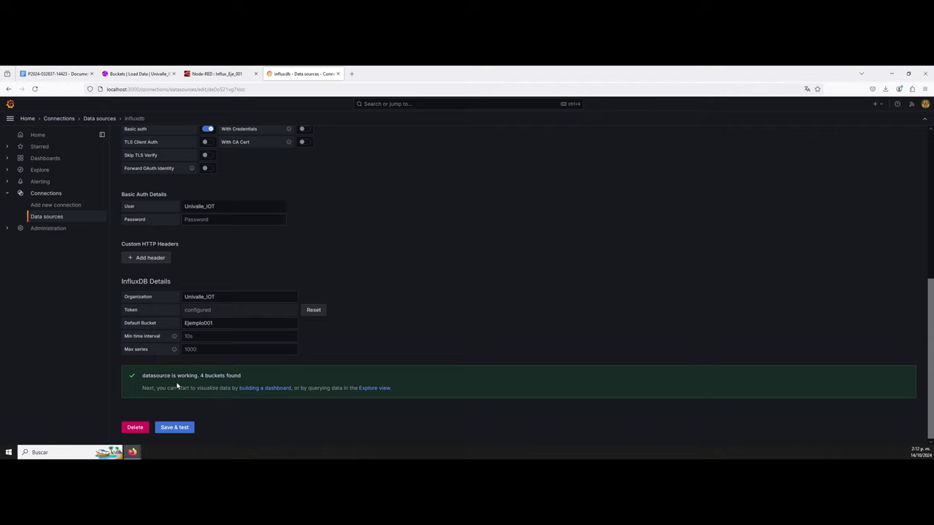
left_click(139, 74)
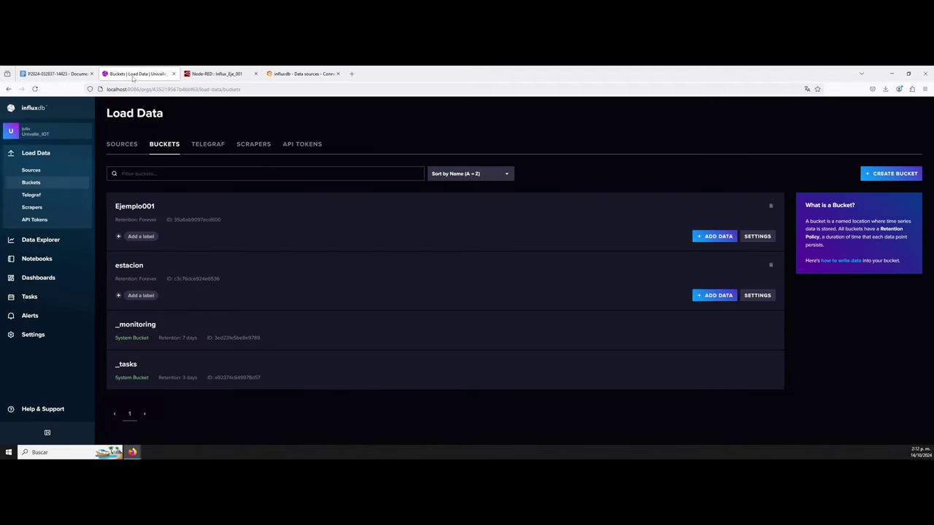
left_click(302, 74)
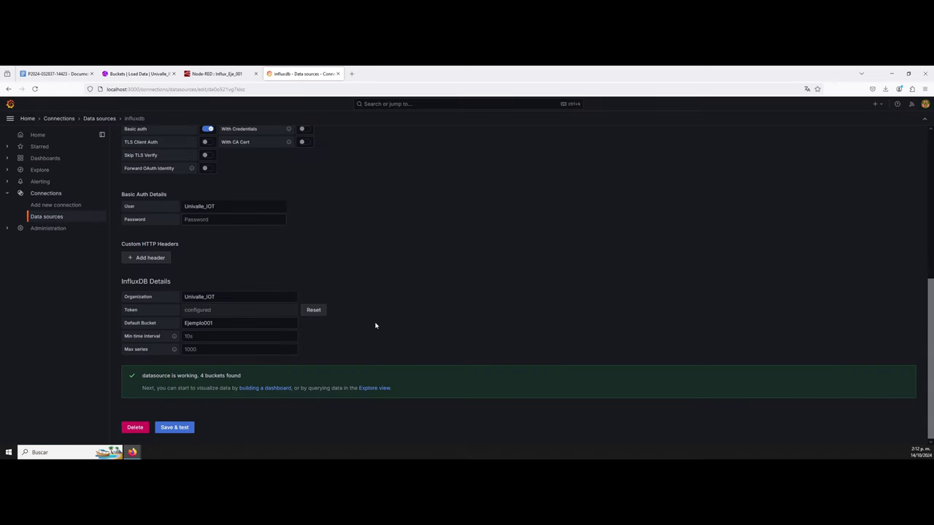
scroll(375, 324, "up", 3)
scroll(375, 323, "down", 3)
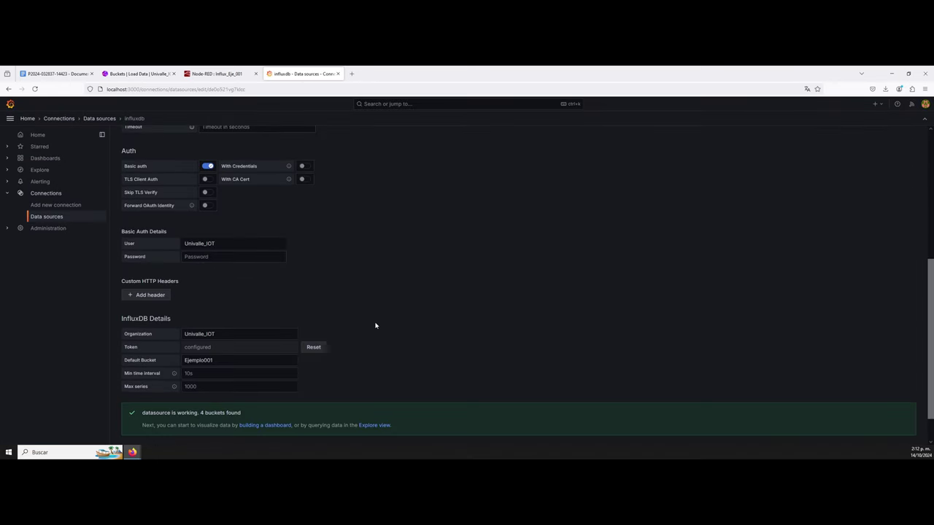
left_click(176, 427)
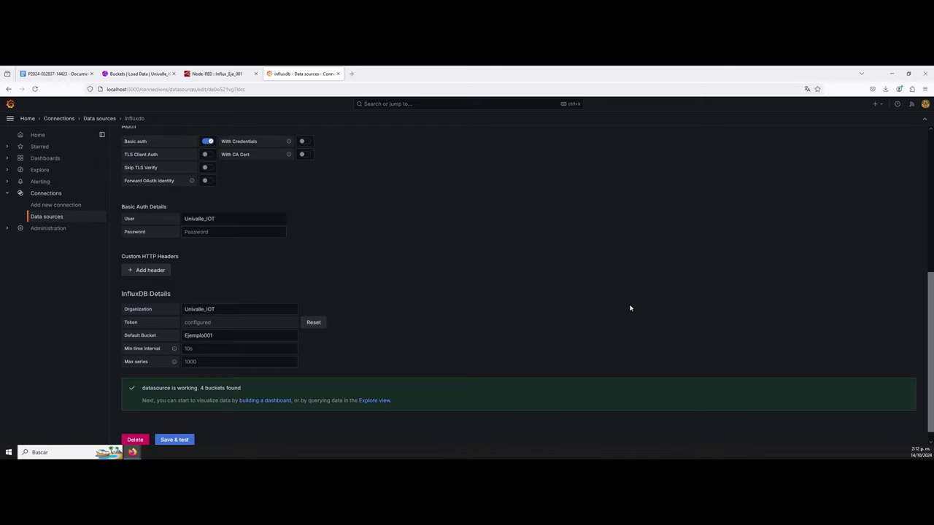
- Create a new dashboard and add a visualization that uses the influxdb data source
scroll(631, 308, "up", 5)
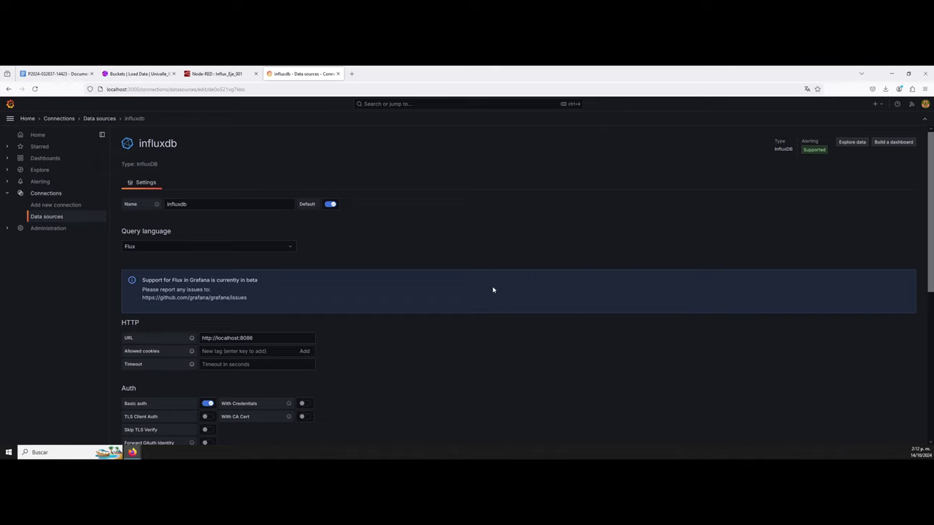
left_click(45, 159)
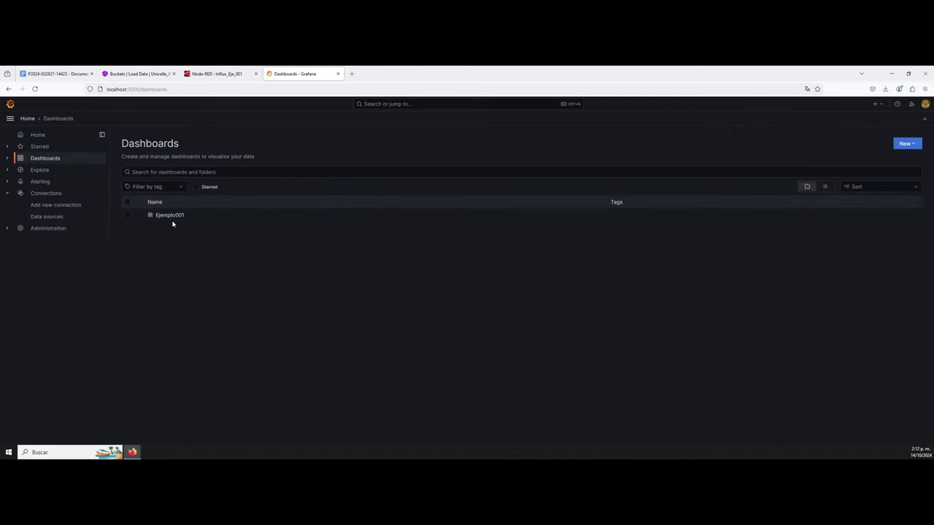
left_click(911, 146)
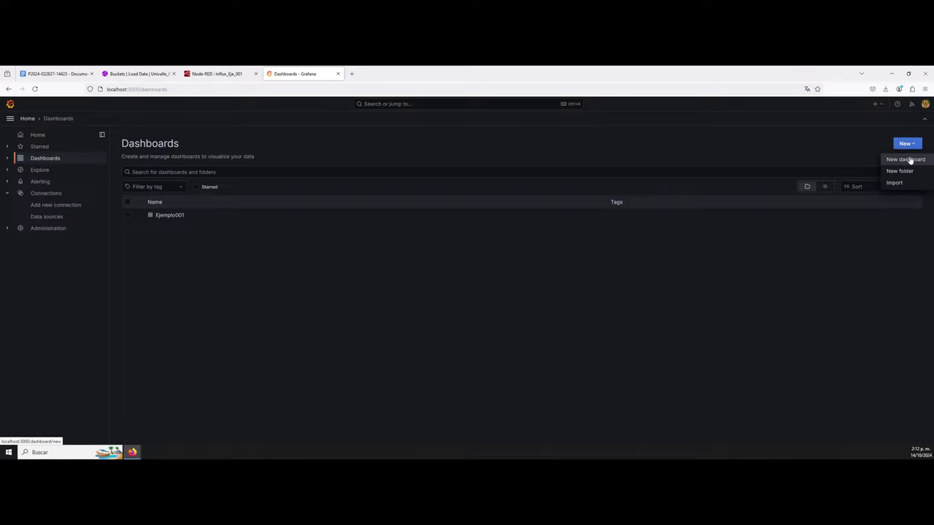
left_click(908, 159)
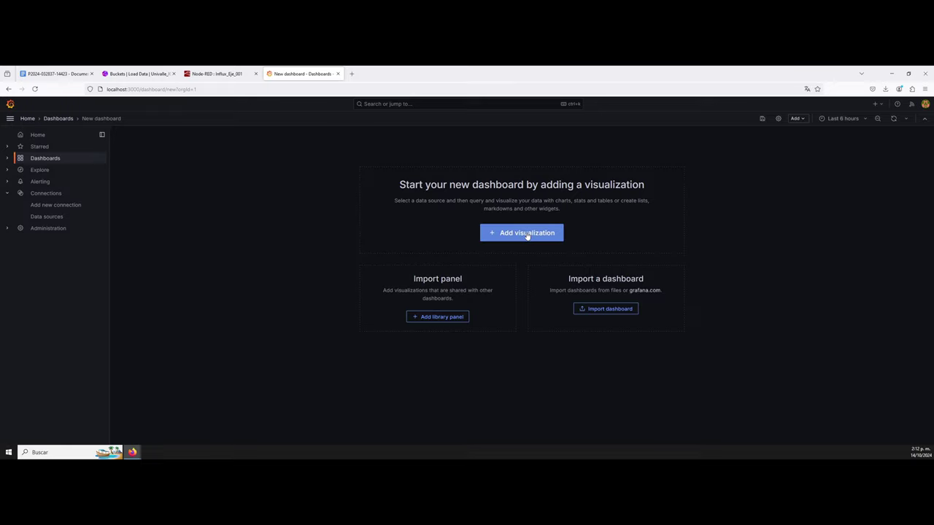
left_click(526, 233)
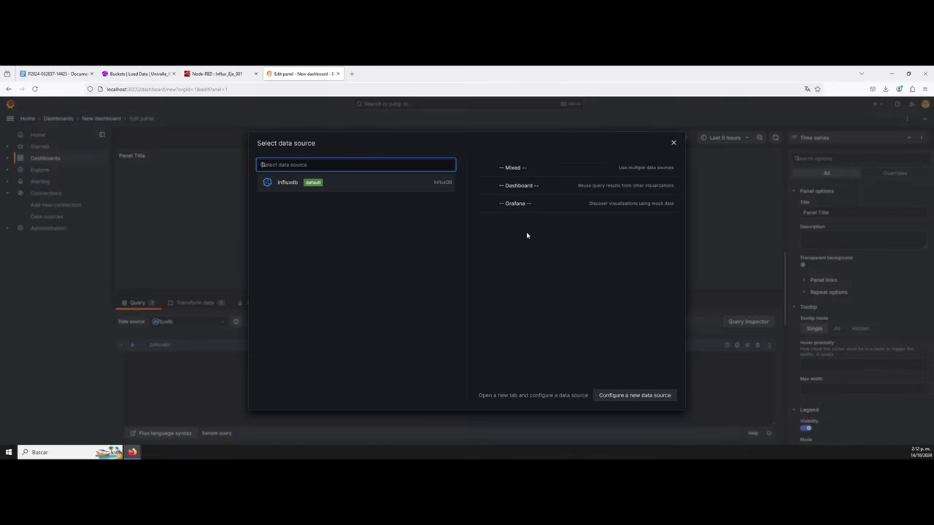
left_click(345, 184)
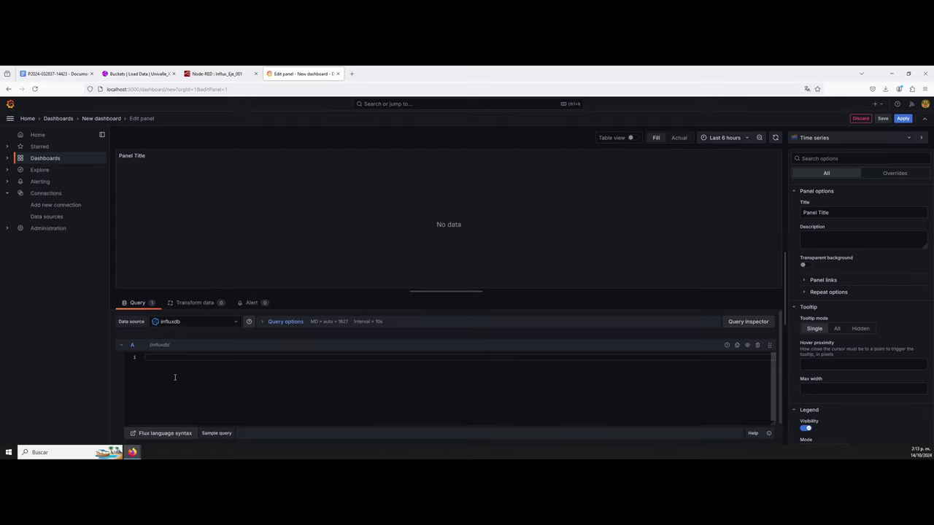
- Switch to InfluxDB's Data Explorer and copy the complete Flux script for bucket Ejemplo001, measurement ESP and field voltaje
left_click(139, 74)
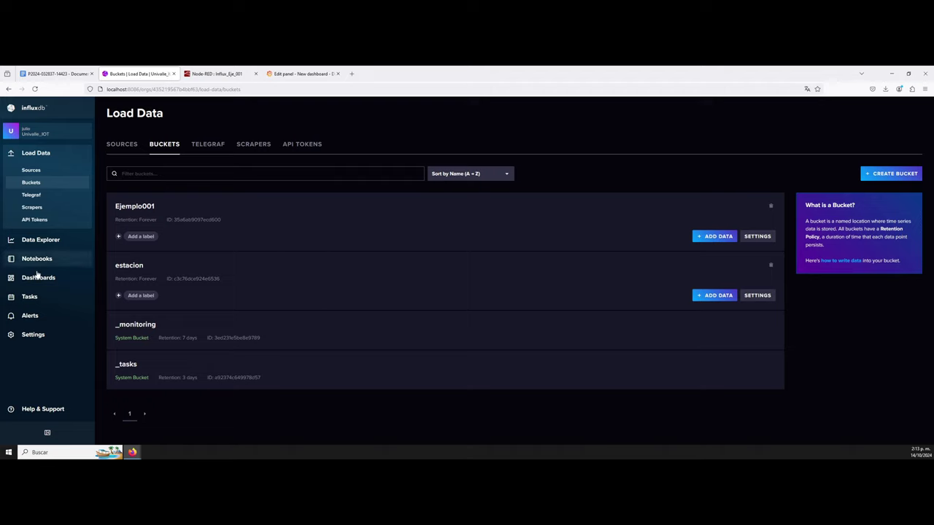
left_click(46, 242)
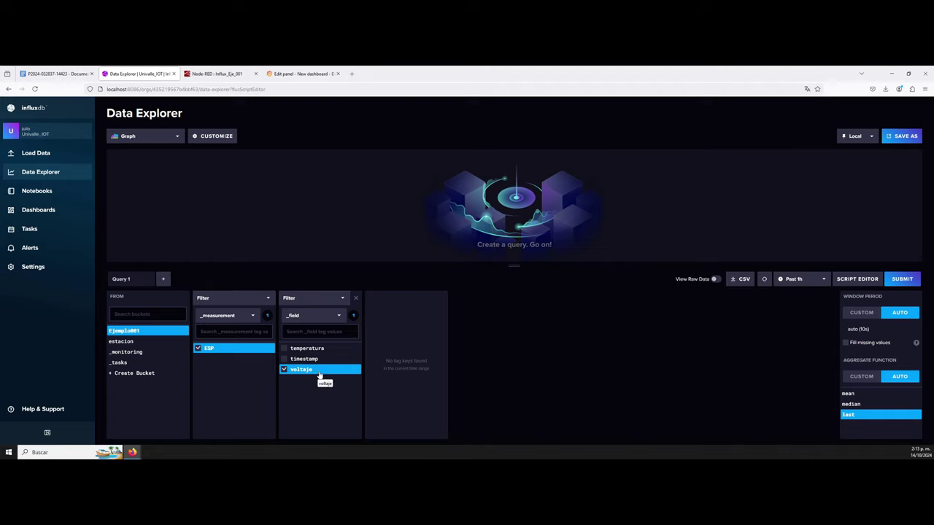
left_click(856, 279)
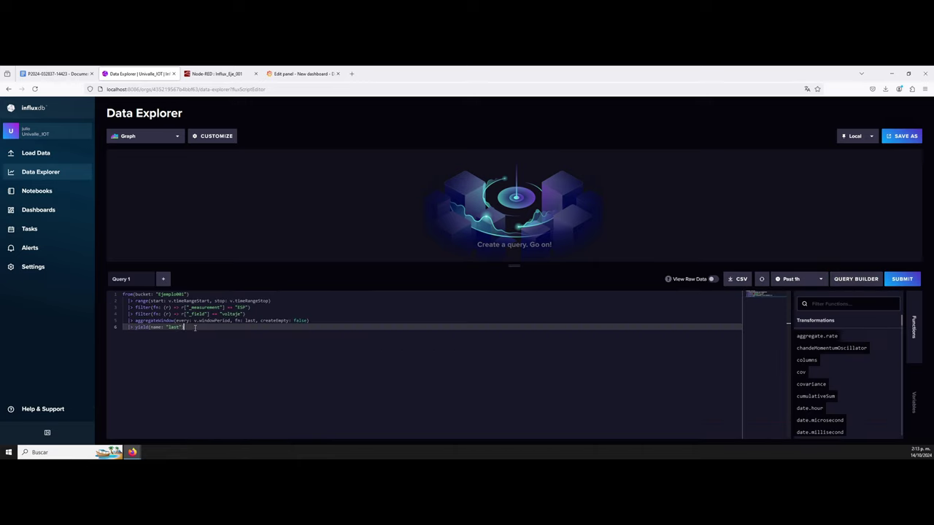
left_click_drag(192, 327, 122, 294)
key("ctrl+c")
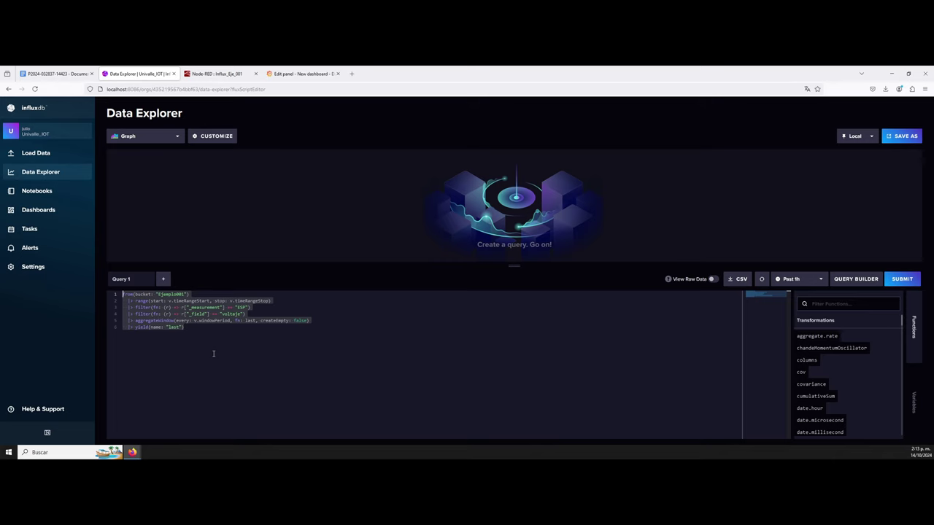
- Return to Grafana, paste the copied Flux script into the panel's query A and review its bucket line
left_click(301, 74)
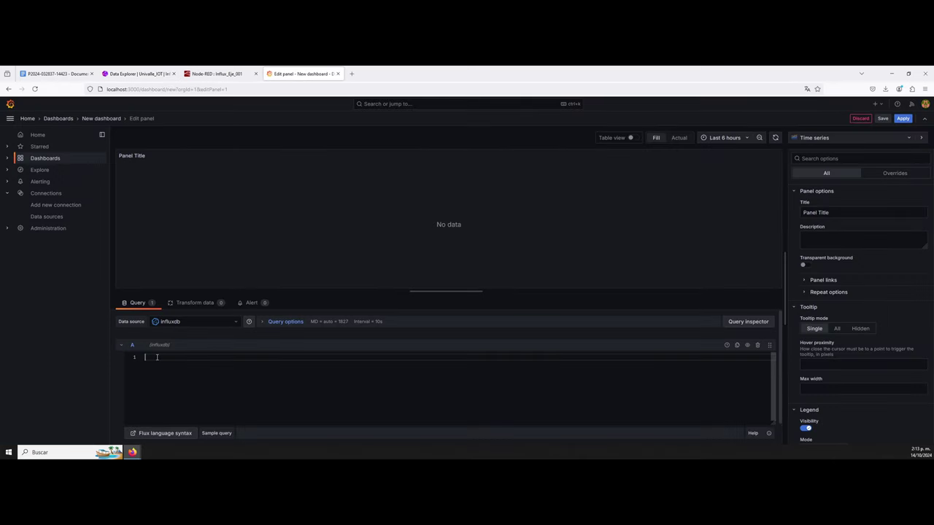
key("ctrl+v")
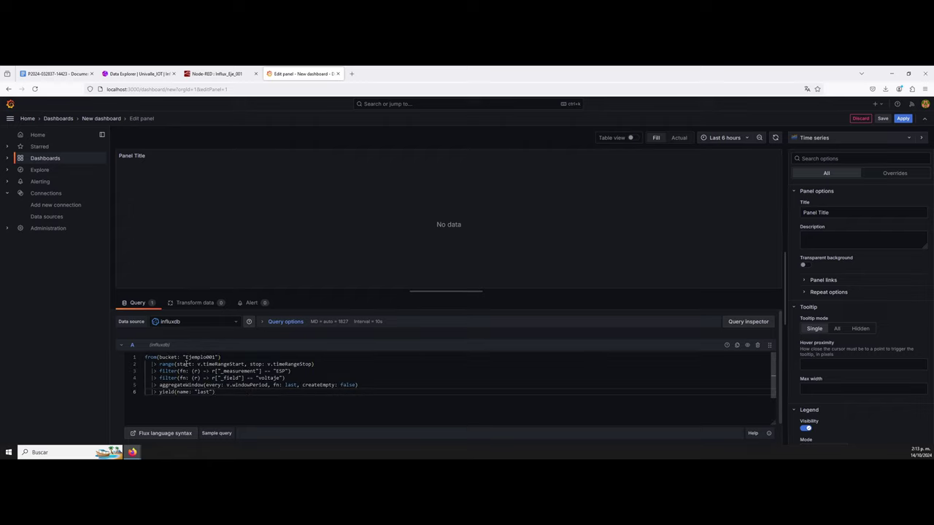
left_click_drag(229, 359, 144, 357)
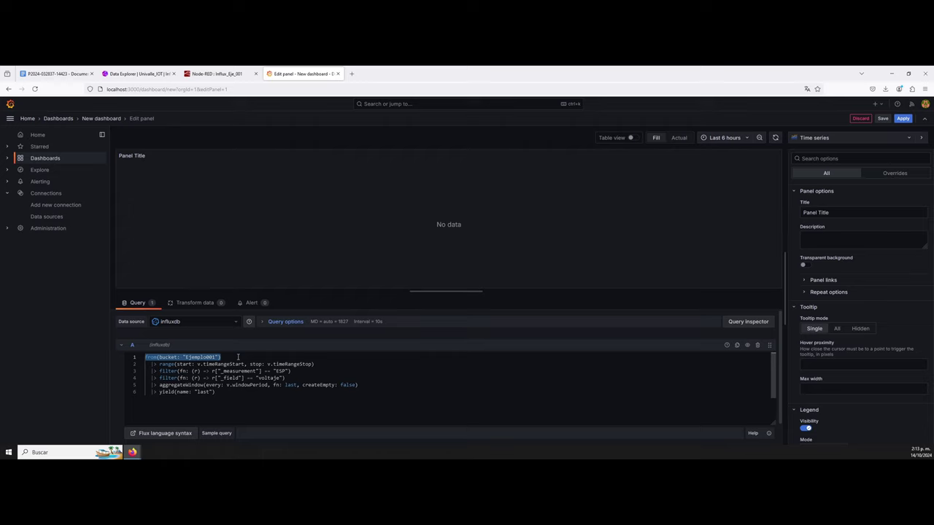
left_click(305, 373)
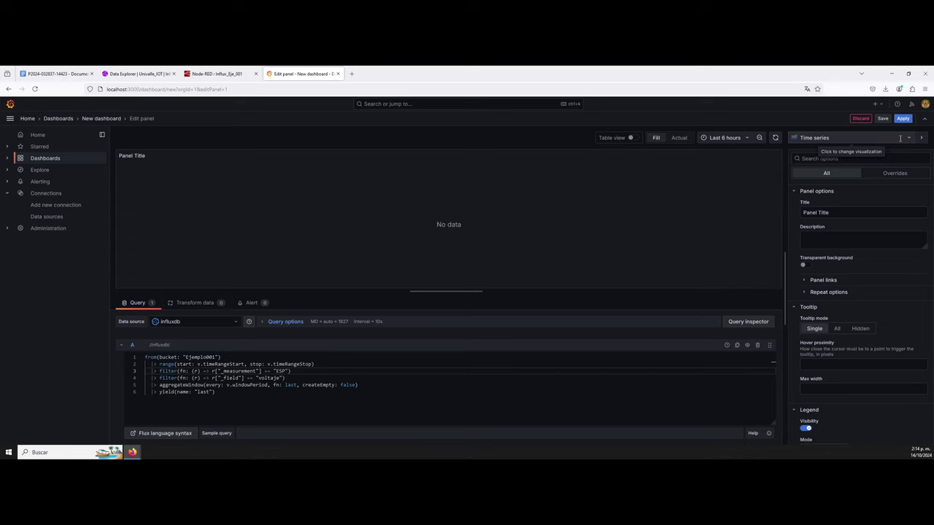
- Change the panel's visualization to Gauge and set its time range to Last 5 minutes
left_click(901, 139)
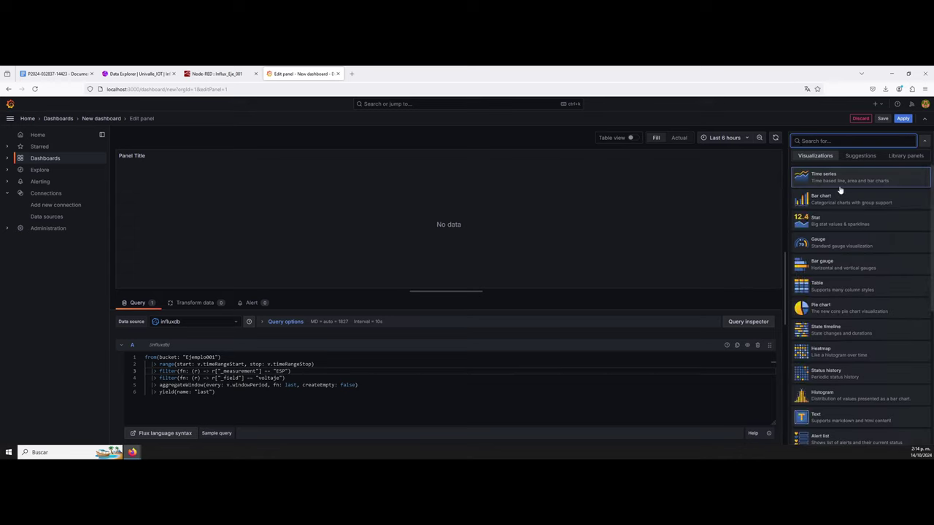
left_click(852, 249)
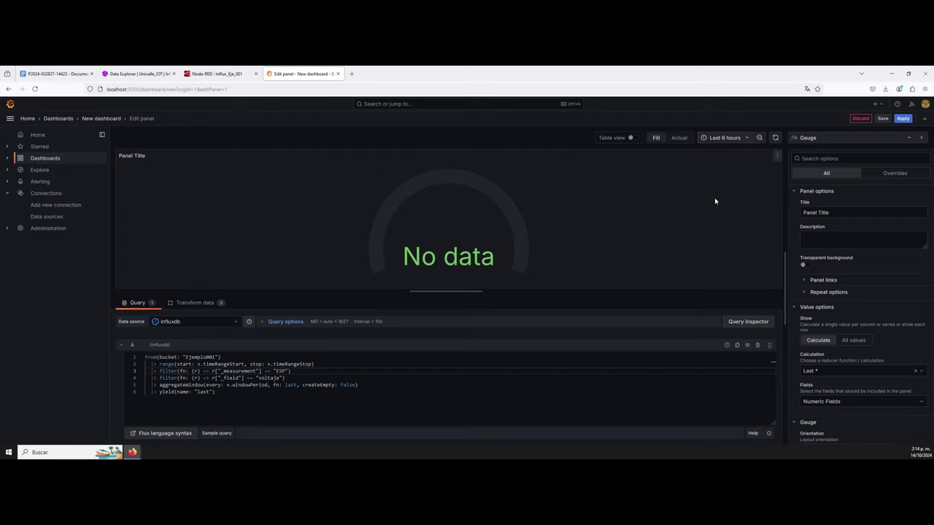
left_click(746, 138)
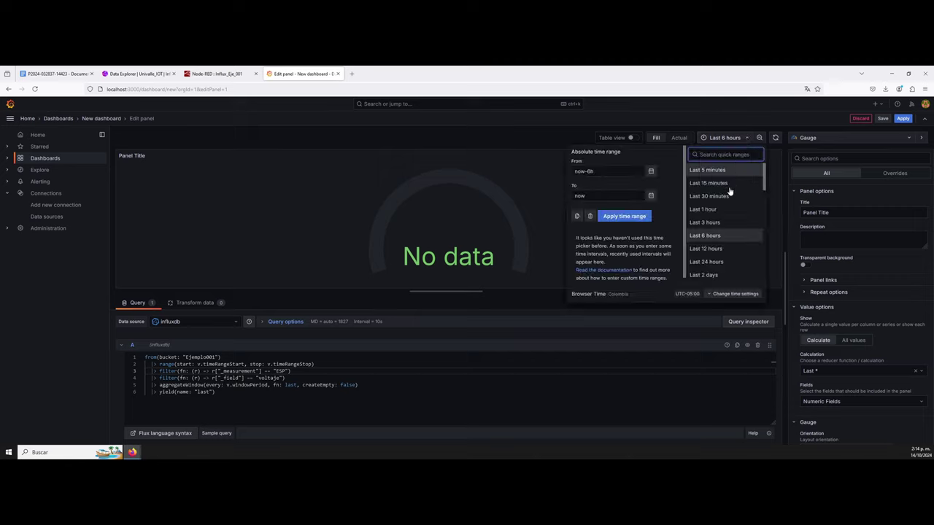
left_click(727, 171)
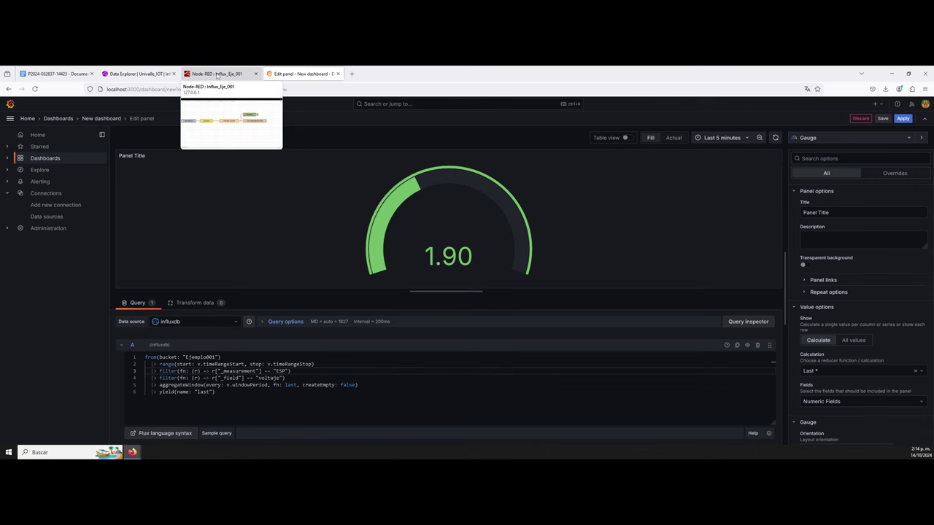
- Check the latest voltaje value in Node-RED's debug messages, then return to Grafana and refresh the gauge panel
left_click(217, 74)
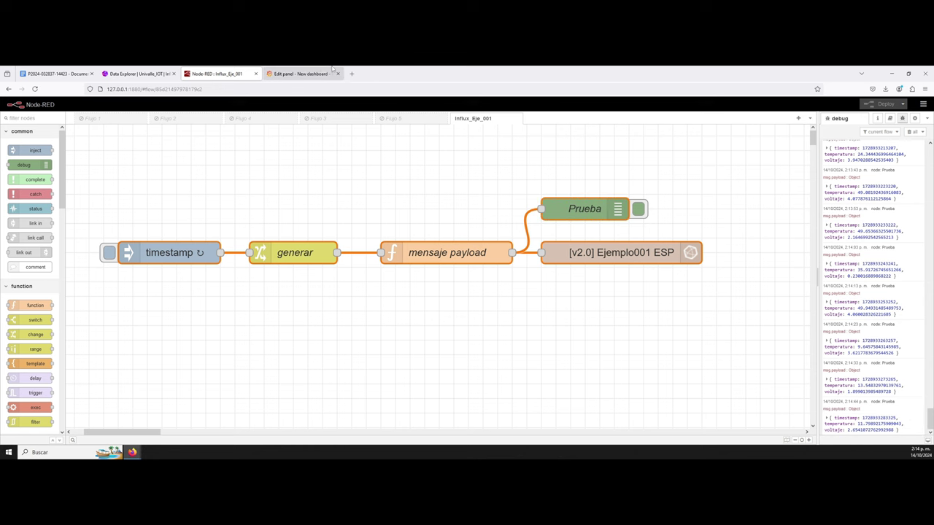
left_click(303, 74)
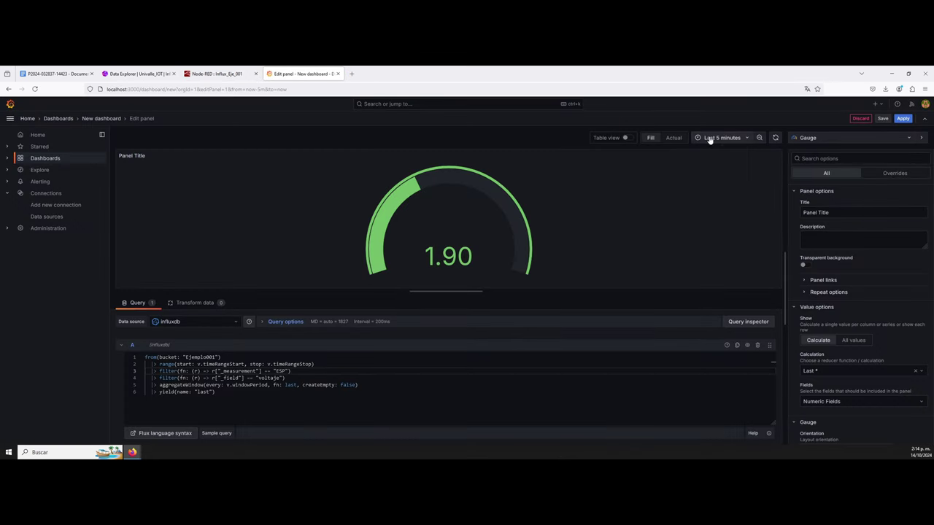
left_click(775, 138)
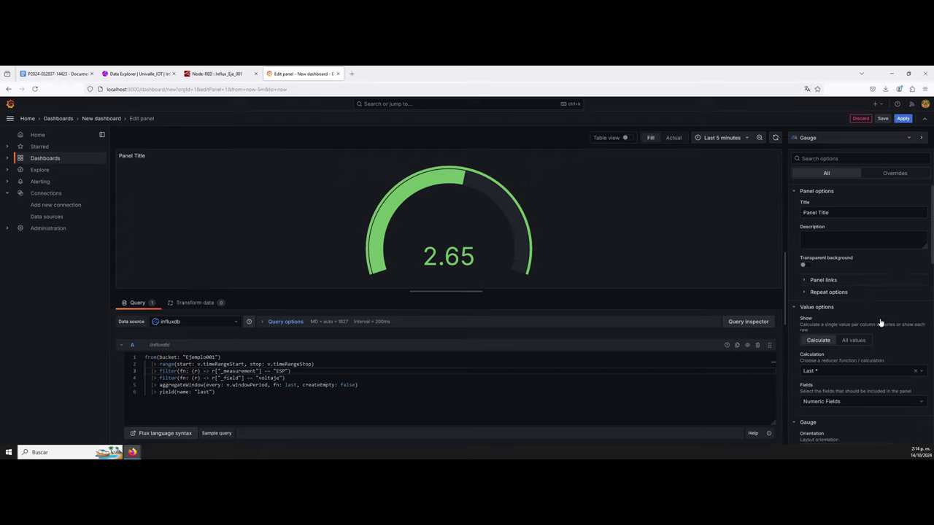
- Browse the gauge's panel options down to the Thresholds settings
scroll(895, 296, "down", 10)
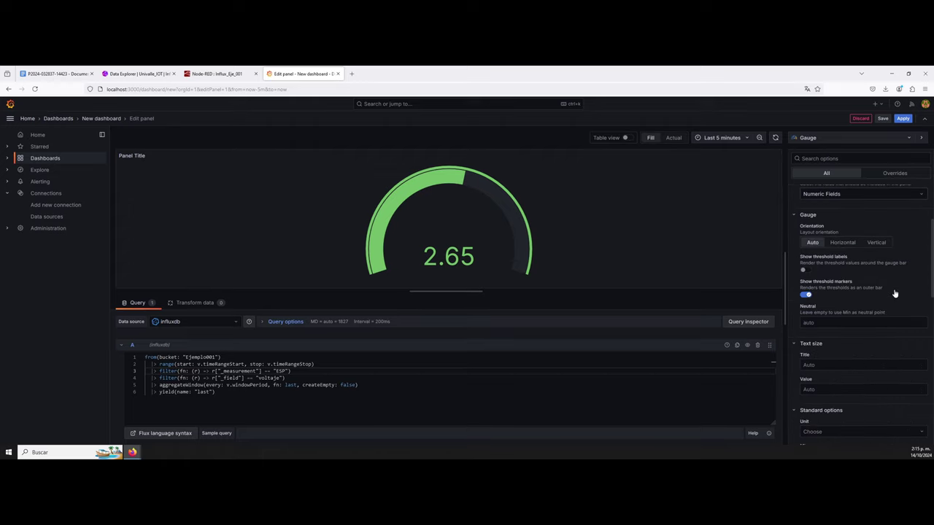
scroll(878, 330, "down", 5)
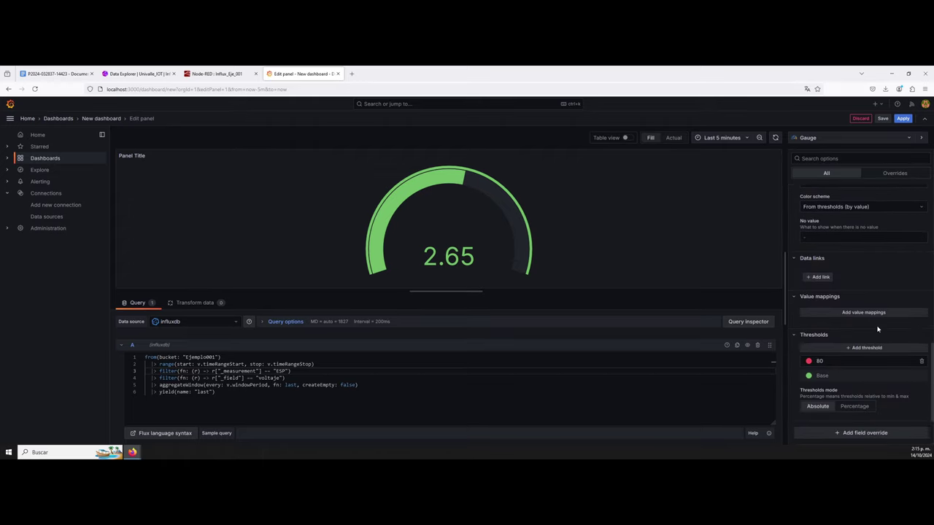